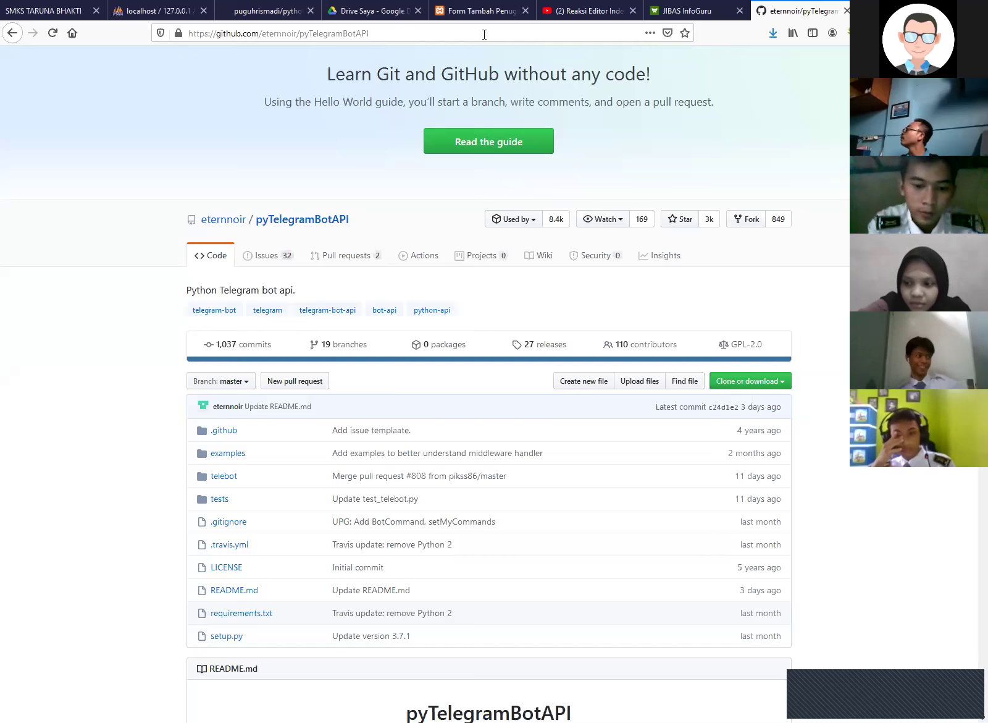
Switch to the Starbot Akademik site and display the online student attendance for class XI RPL 1 on 09/06/2020.
left_click(482, 11)
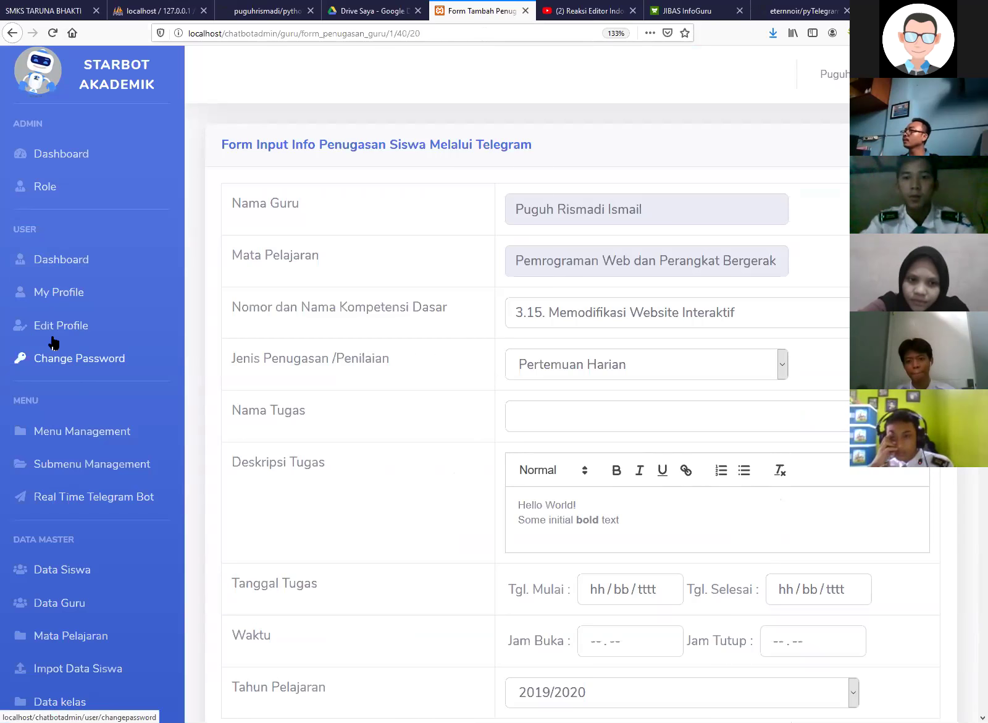
scroll(54, 343, "down", 5)
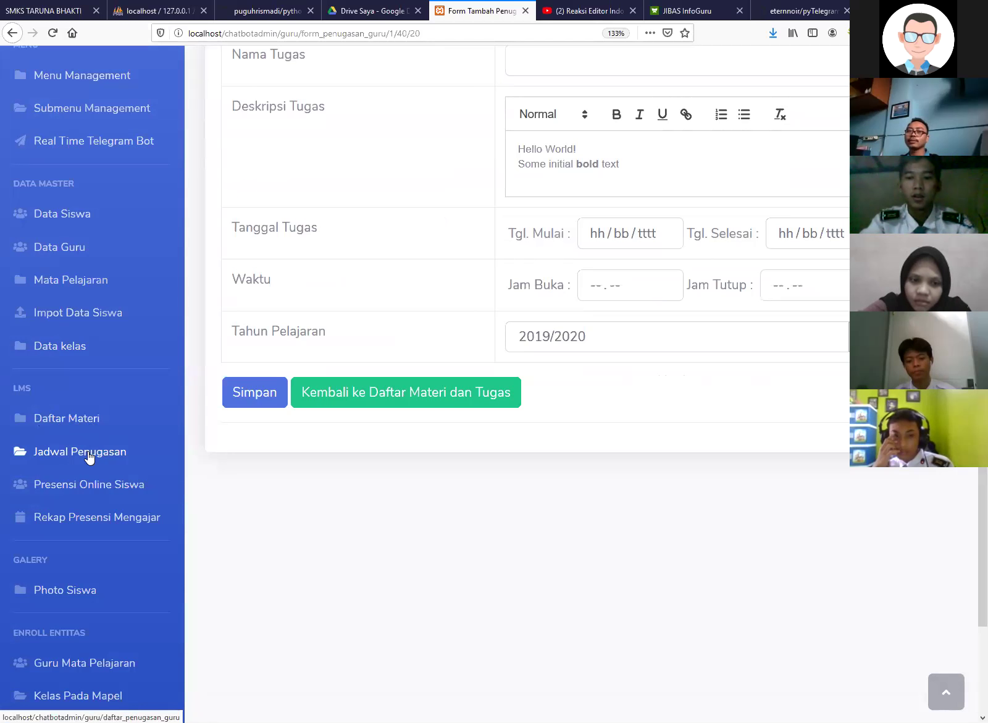
left_click(87, 480)
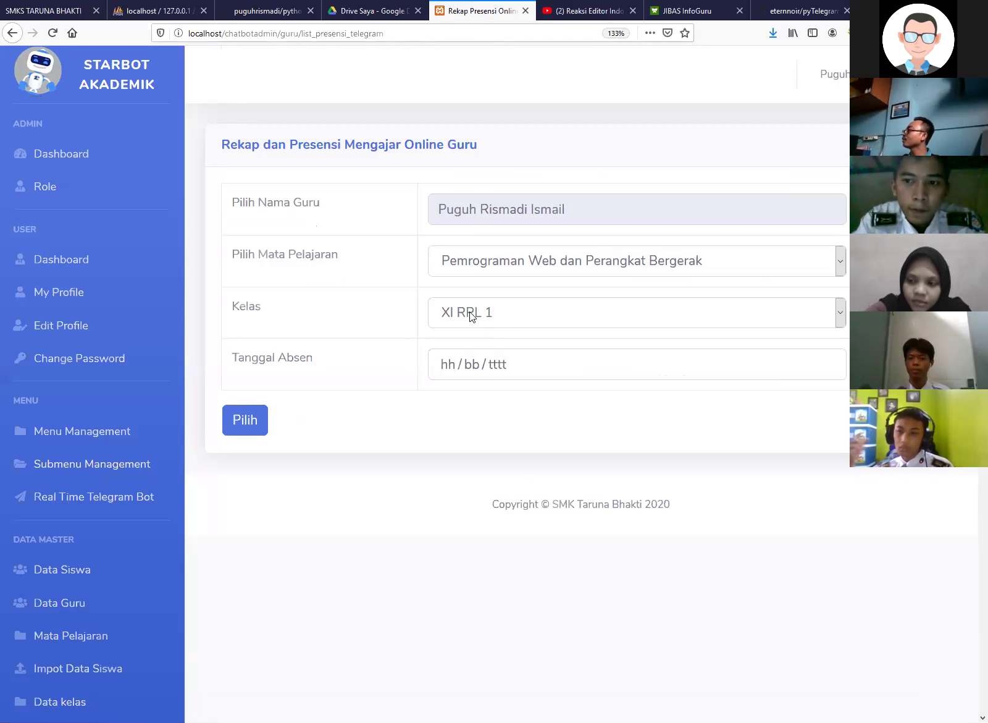
left_click(459, 356)
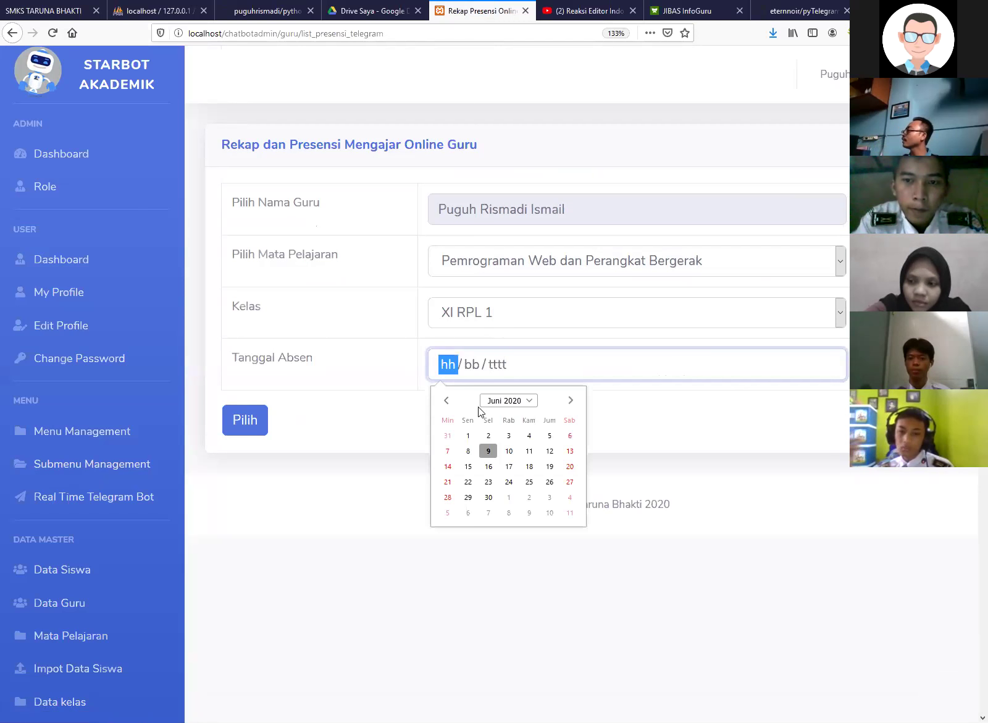
left_click(488, 451)
left_click(236, 425)
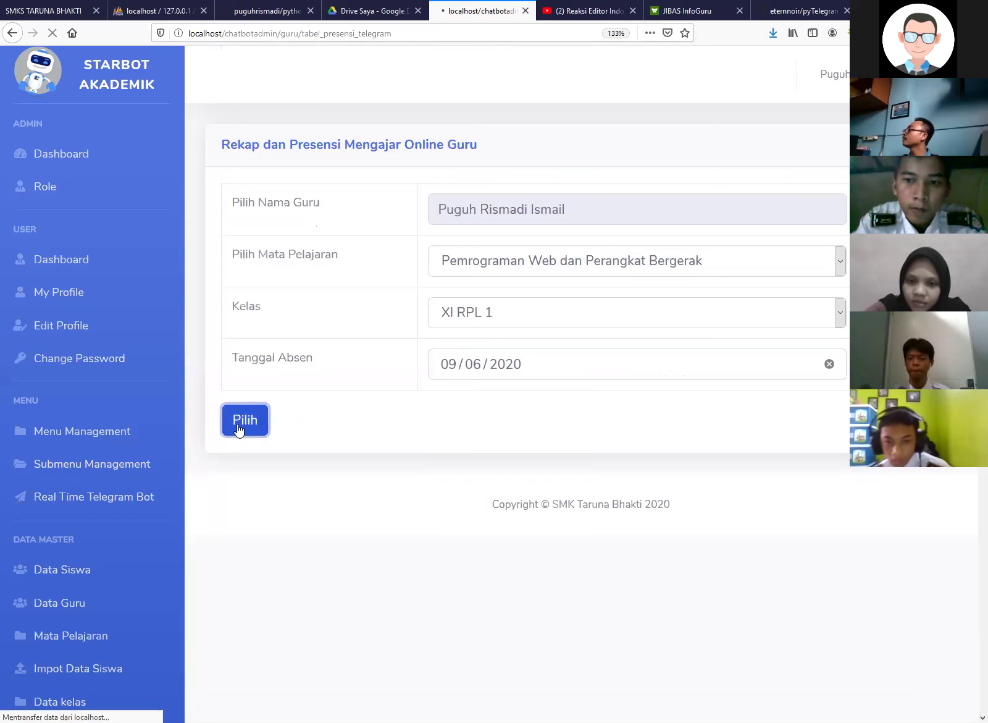
Collapse the sidebar and examine the XI RPL 1 attendance table for students recorded through Telegram.
scroll(137, 644, "down", 6)
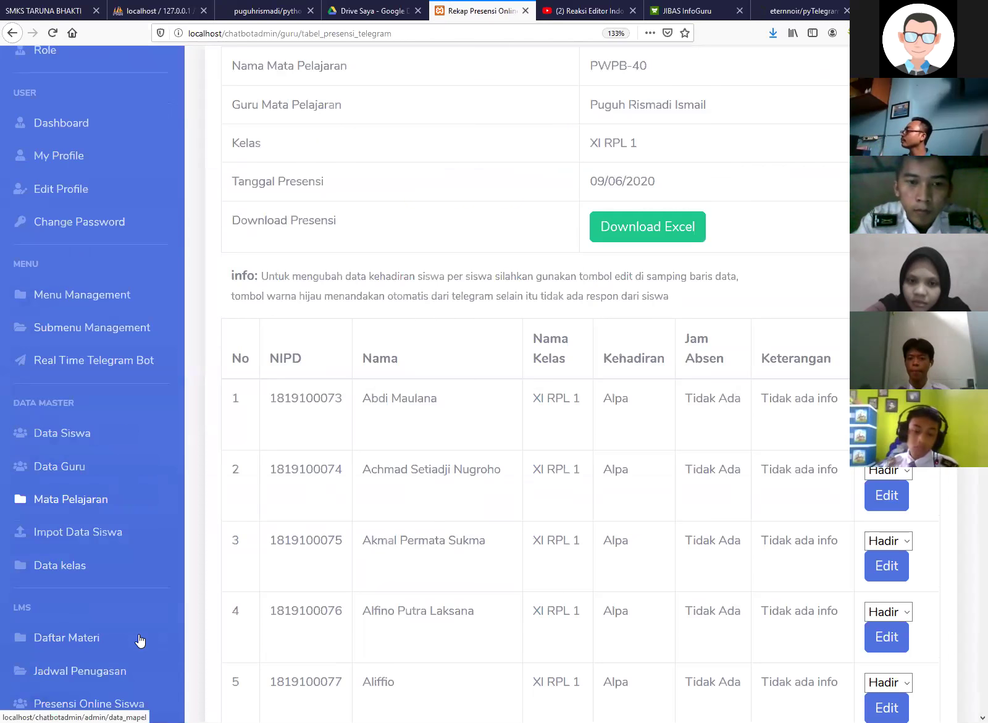
scroll(115, 366, "down", 6)
left_click(90, 306)
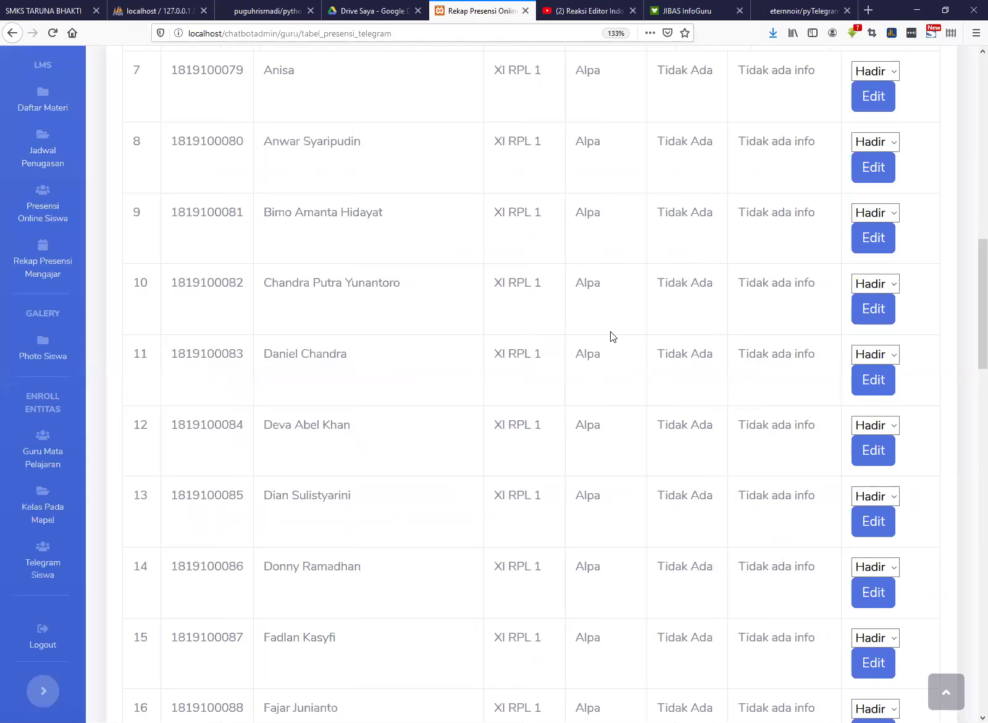
scroll(611, 340, "up", 12)
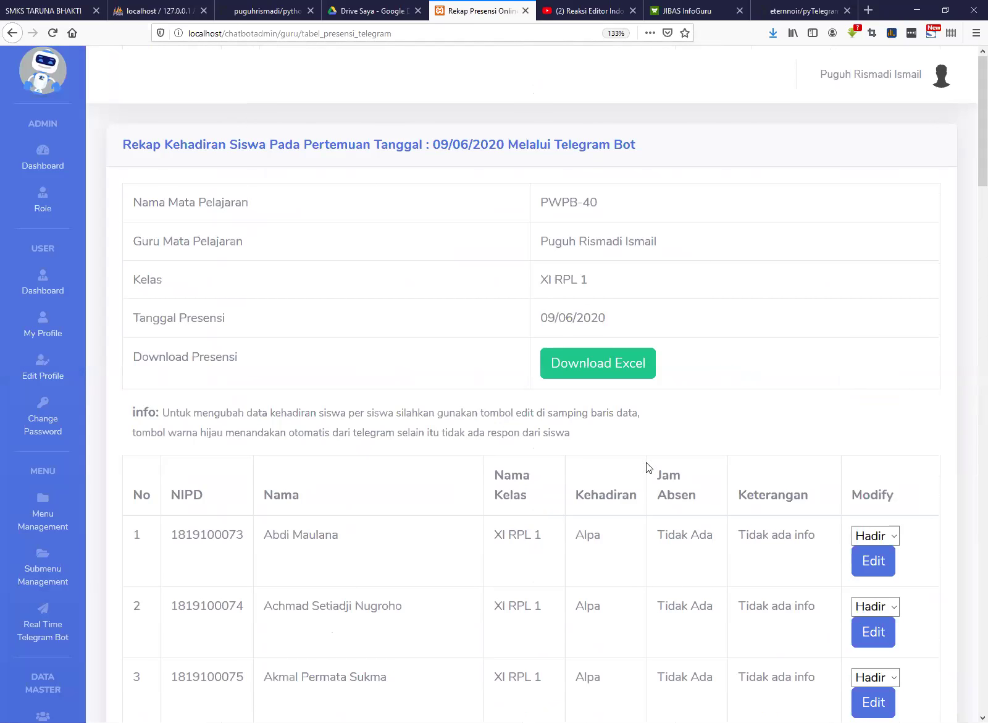
scroll(641, 517, "down", 15)
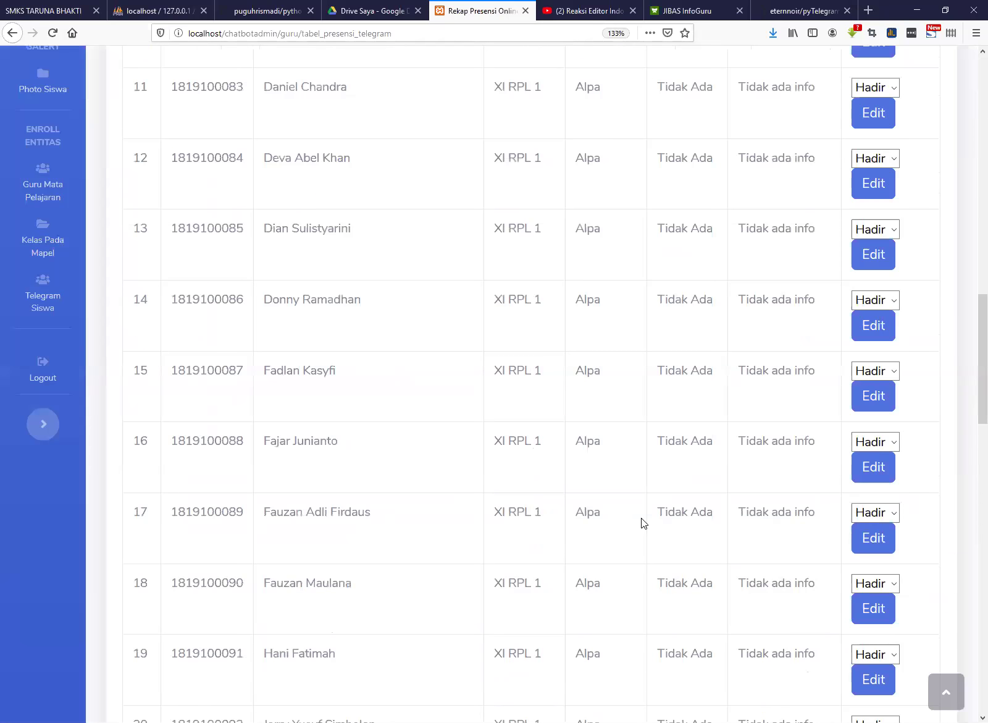
scroll(641, 518, "down", 20)
scroll(542, 447, "up", 8)
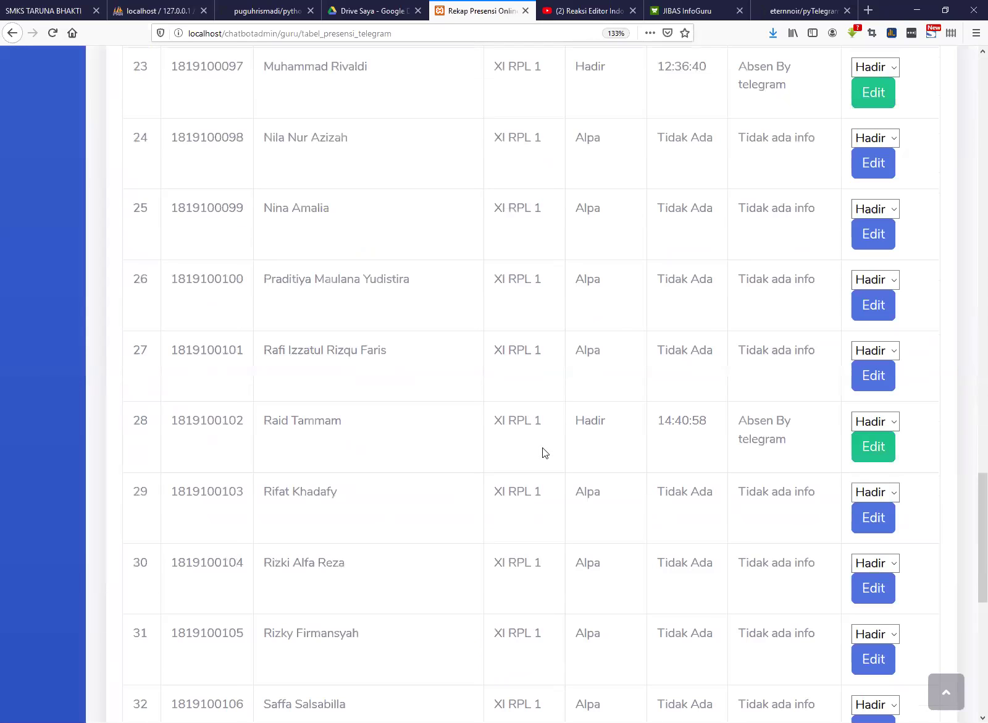
scroll(428, 427, "up", 4)
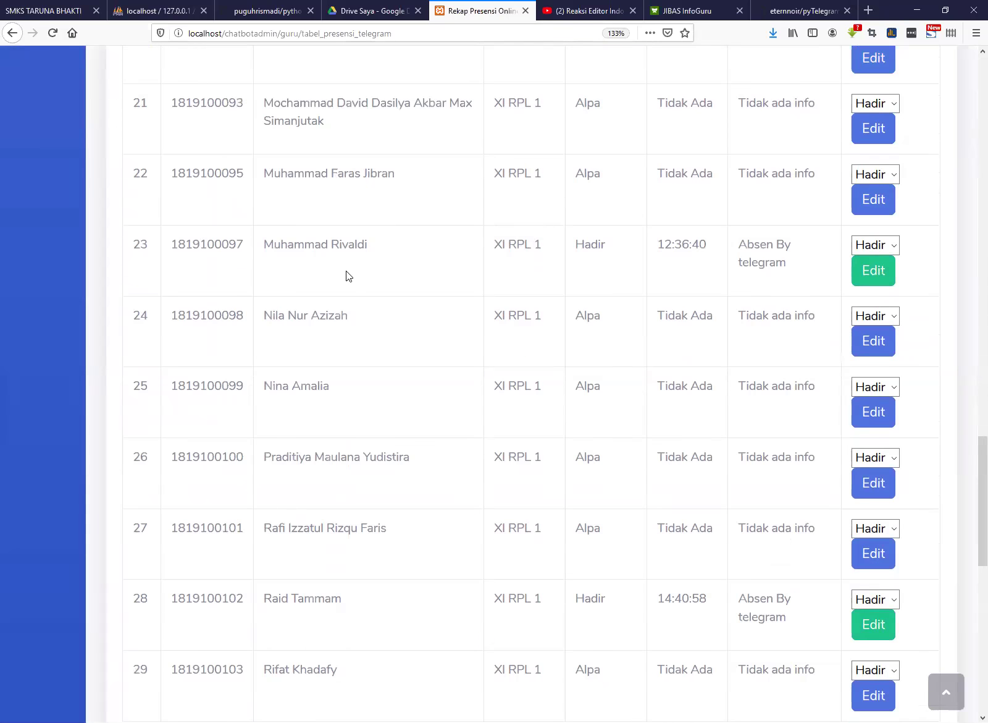
scroll(346, 271, "up", 5)
scroll(346, 275, "up", 9)
scroll(346, 276, "up", 10)
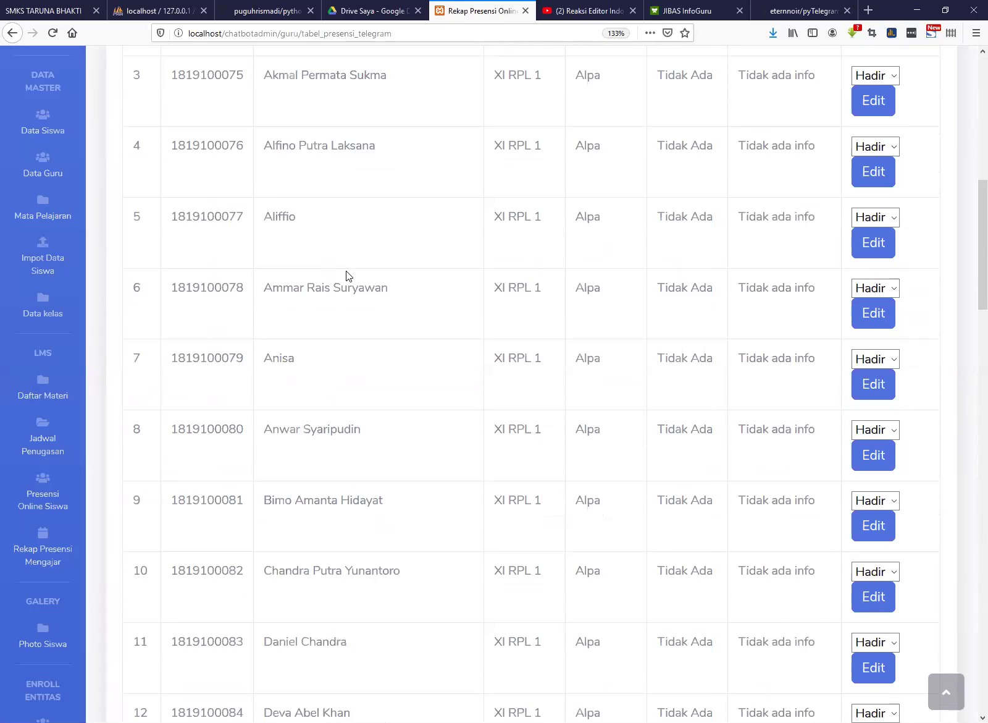
scroll(586, 494, "up", 9)
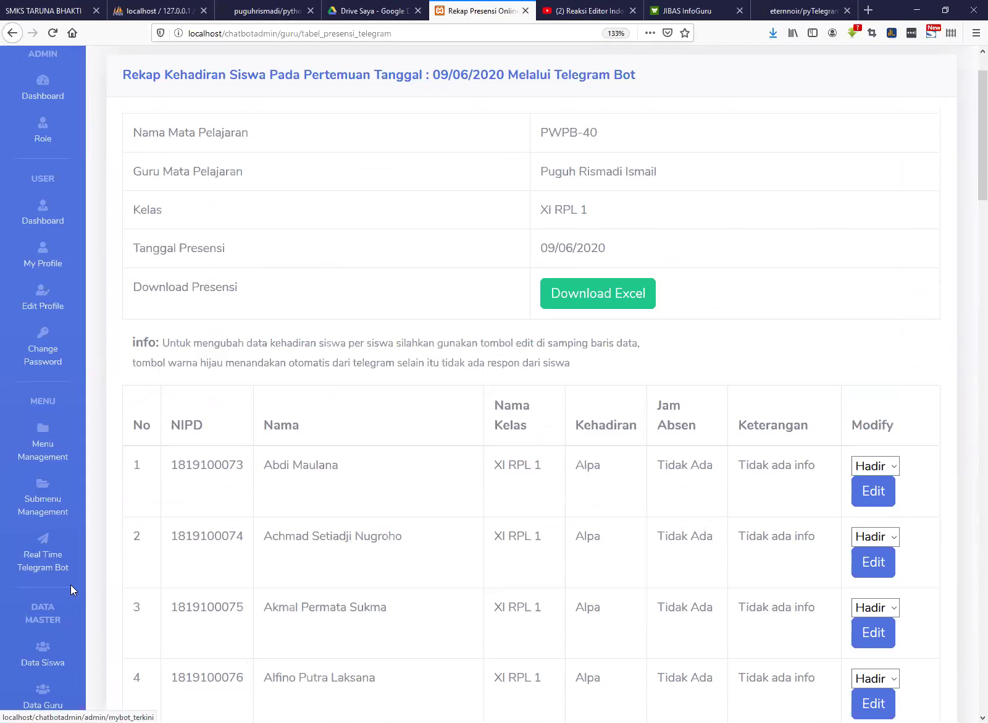
Return to the online student attendance form and display the attendance for class XI RPL 2 on 09/06/2020.
scroll(70, 584, "down", 3)
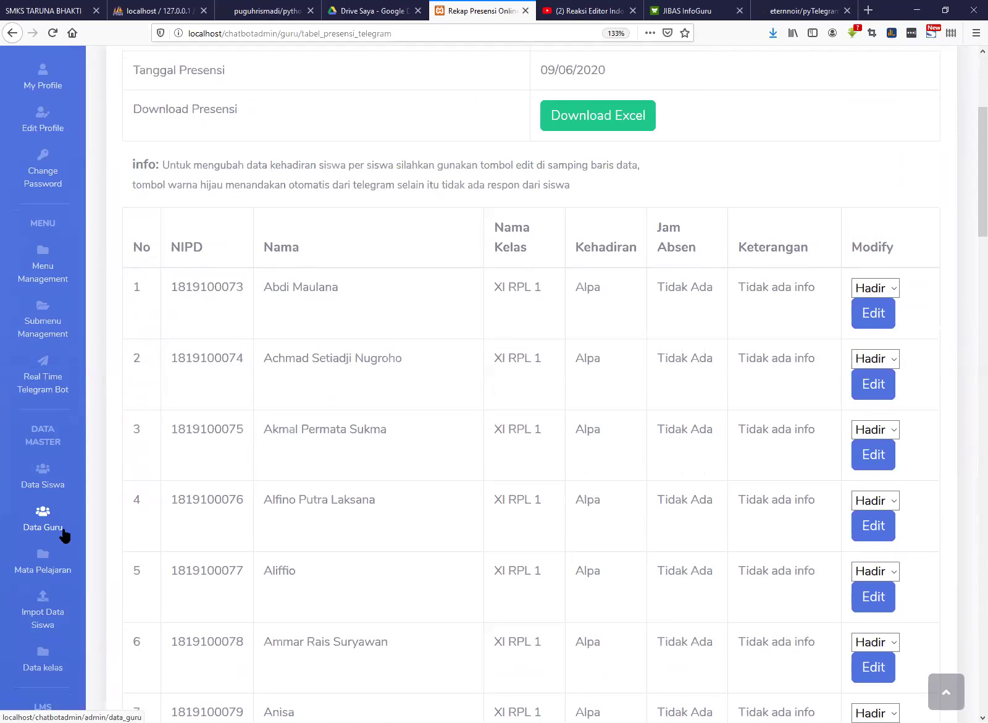
scroll(59, 562, "down", 4)
left_click(49, 590)
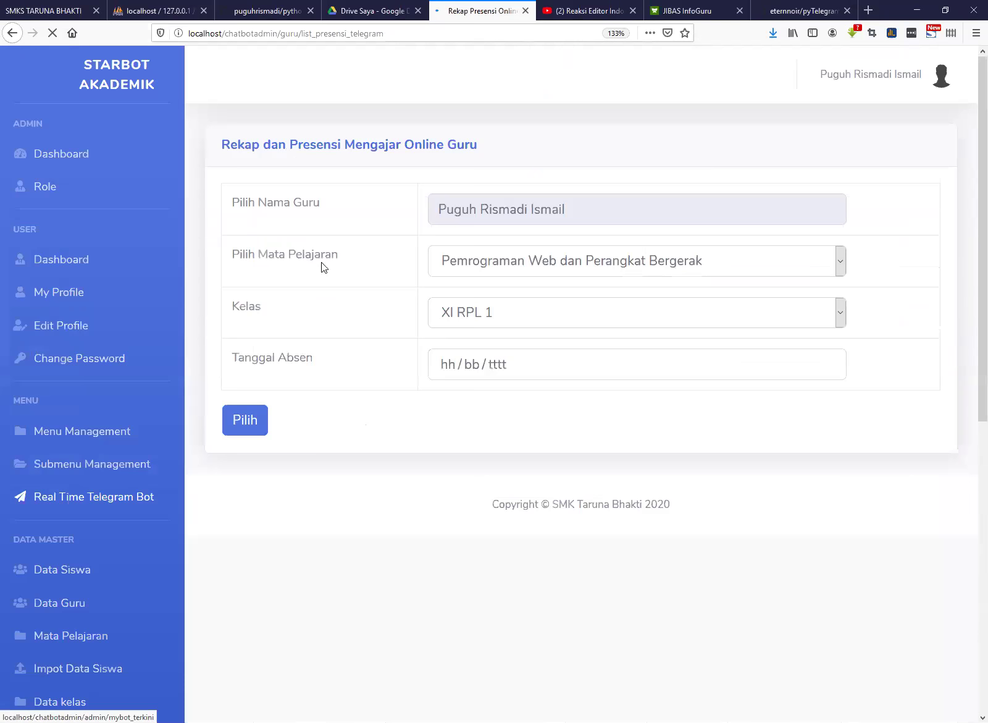
left_click(474, 359)
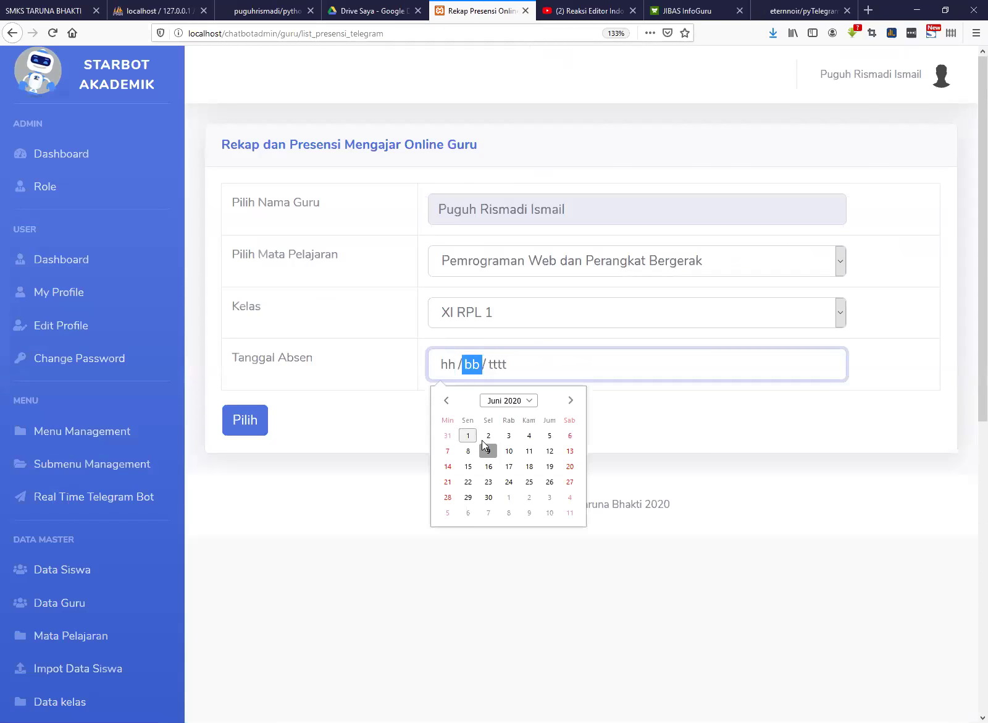
left_click(487, 445)
left_click(499, 317)
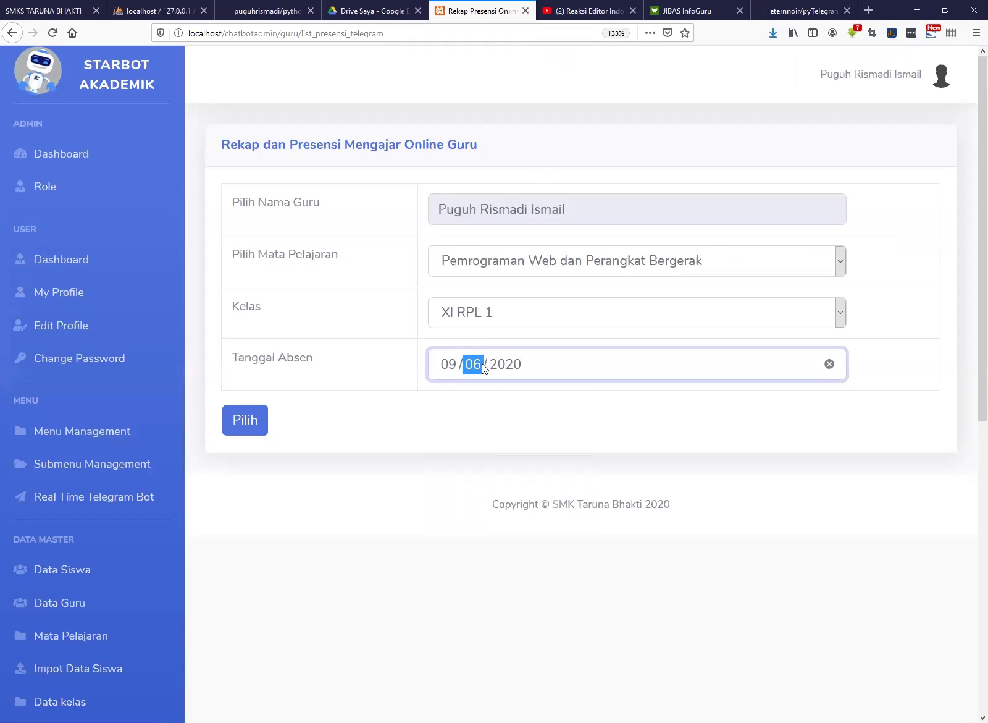
left_click(482, 363)
left_click(253, 421)
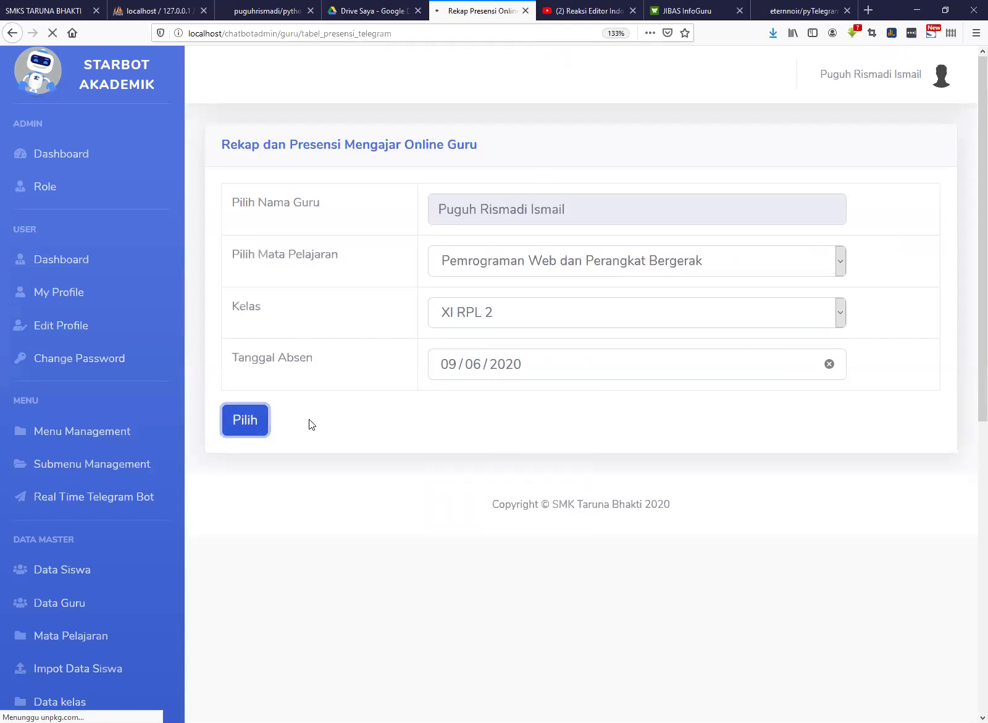
Look through the XI RPL 2 attendance list and request its Excel download.
scroll(413, 479, "down", 10)
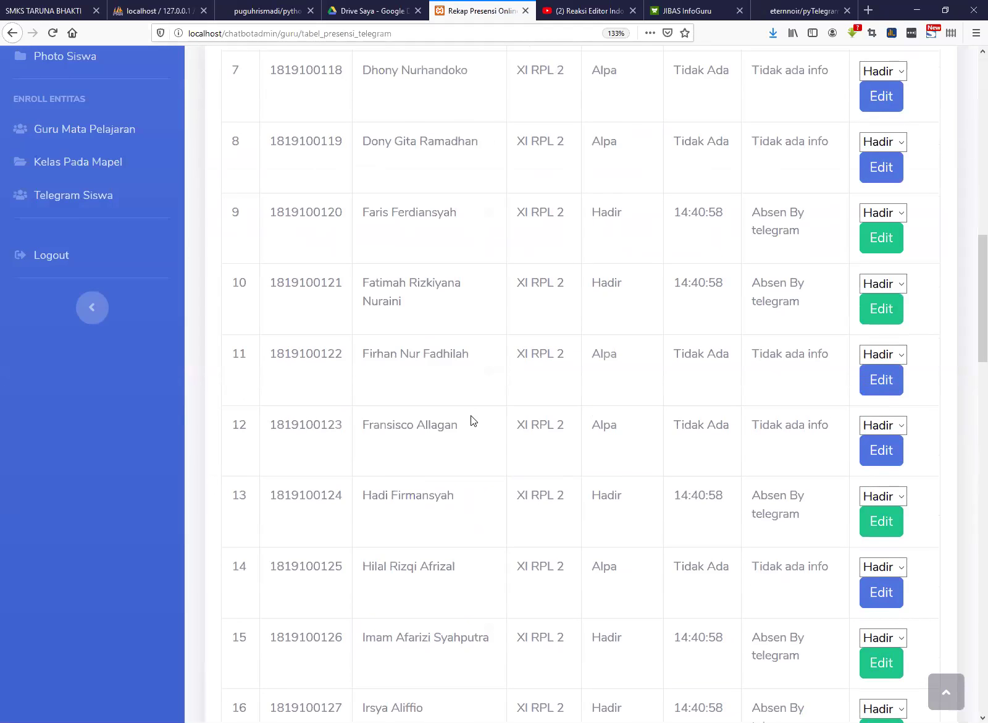
scroll(471, 415, "down", 20)
scroll(471, 416, "down", 2)
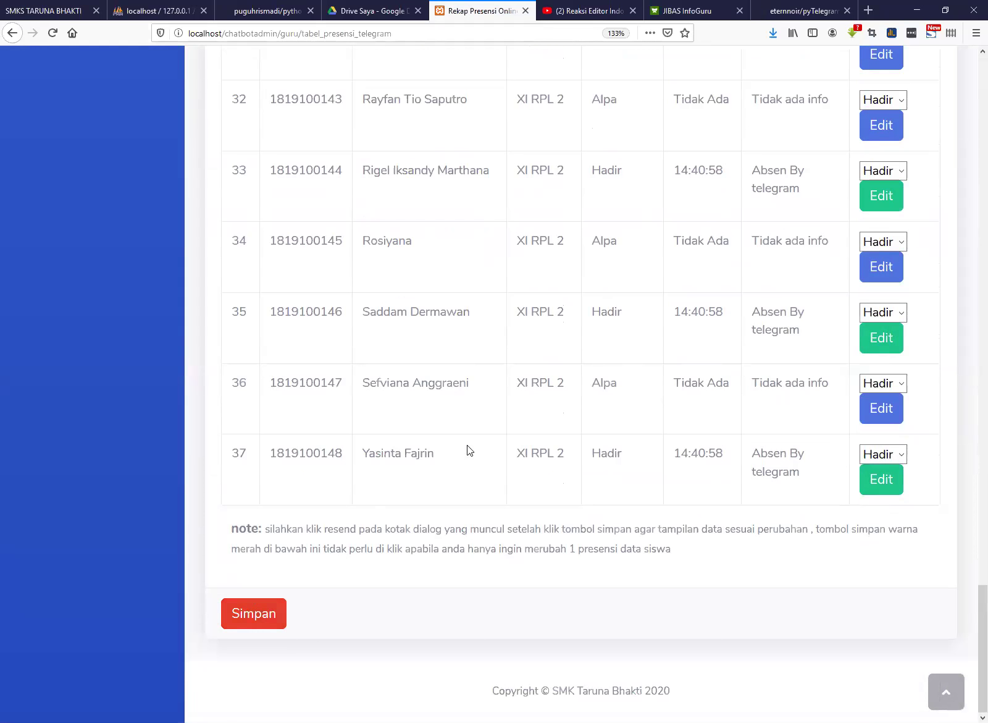
scroll(669, 279, "up", 20)
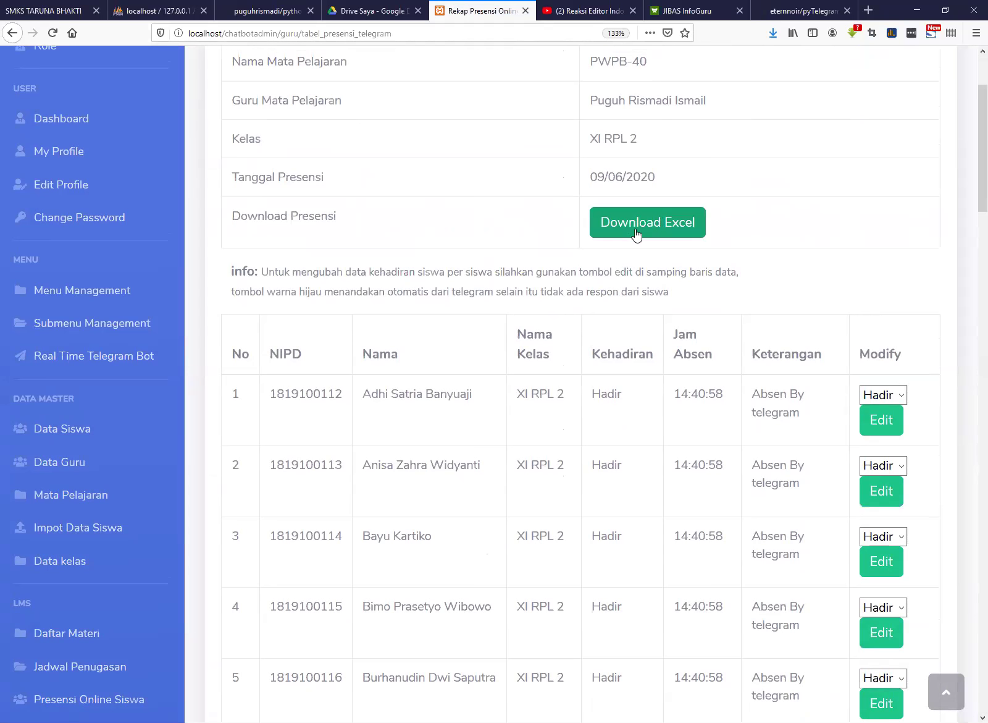
left_click(636, 234)
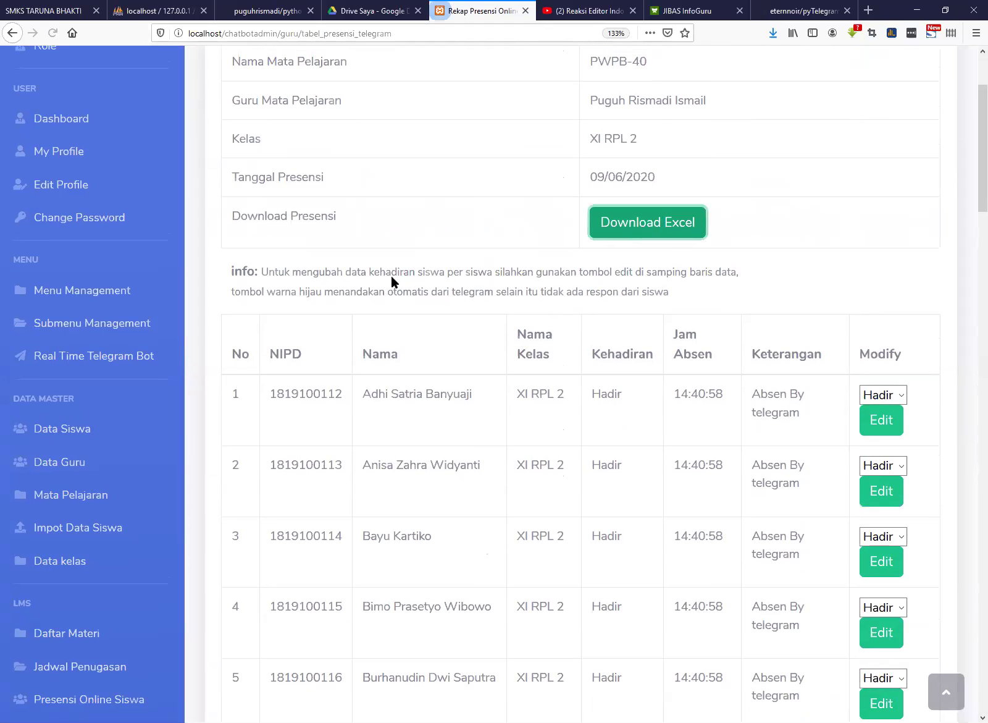
left_click(363, 301)
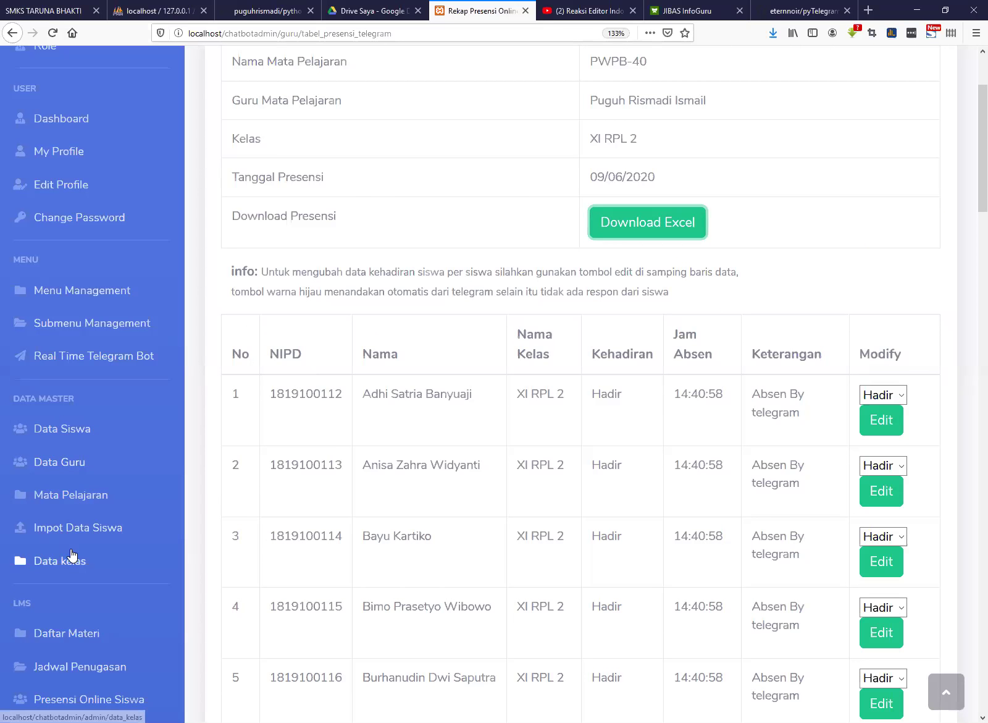
Open the weekly and monthly teaching attendance recap form and set the class to XI RPL 2.
scroll(75, 556, "down", 2)
scroll(85, 556, "down", 2)
left_click(96, 561)
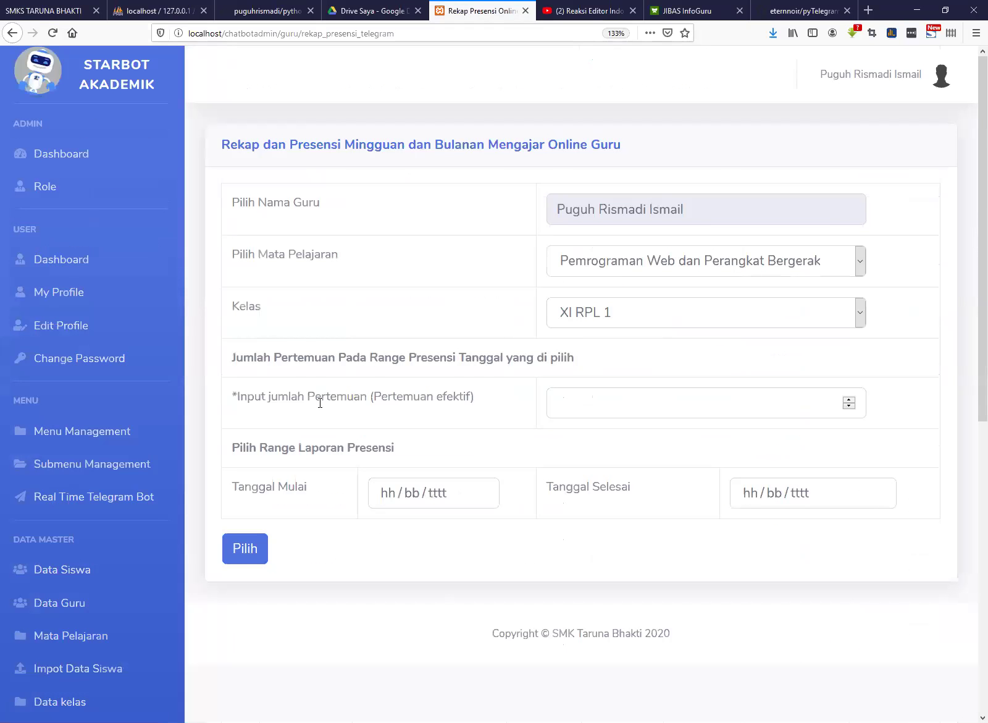
left_click(608, 304)
left_click(593, 362)
Generate the recap for 02/06/2020 to 09/06/2020 with 7 effective meetings.
left_click(392, 496)
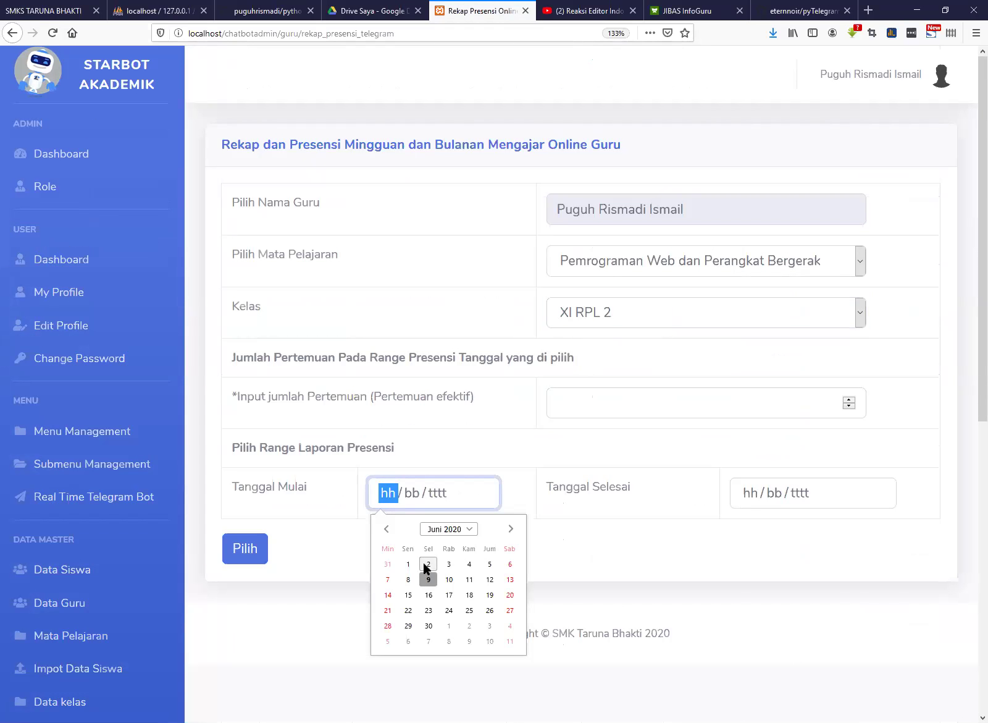
left_click(428, 563)
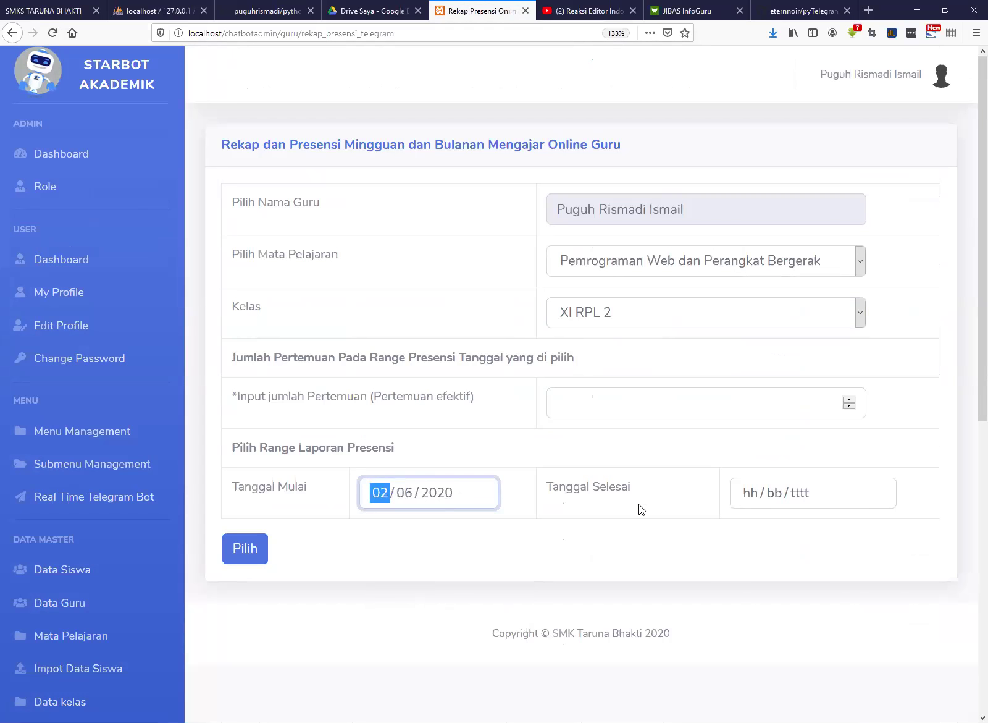
left_click(764, 492)
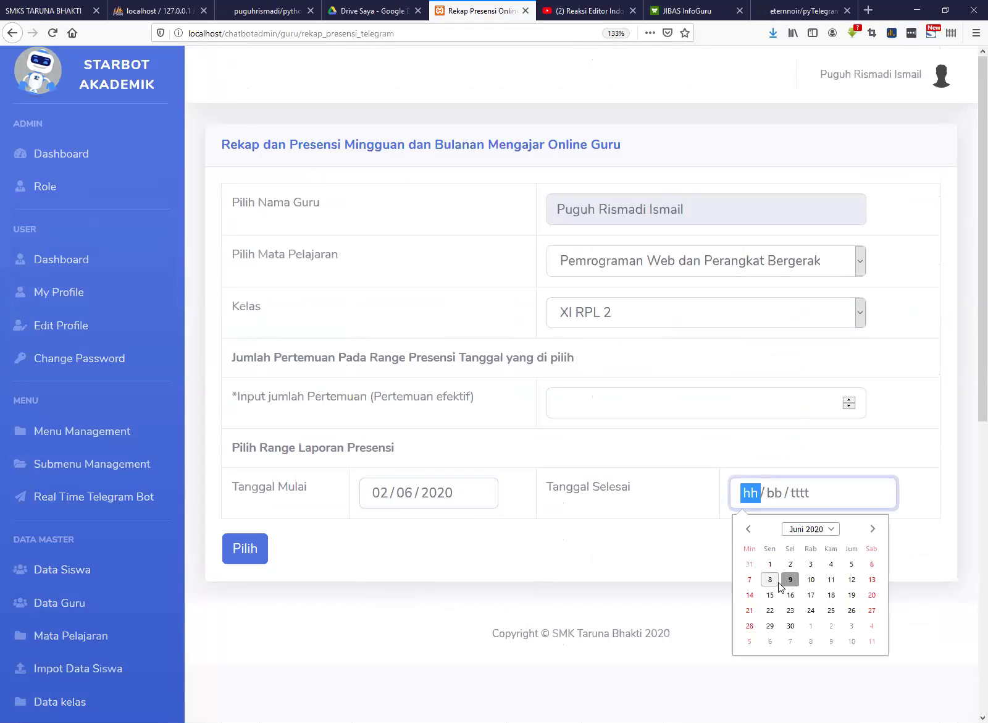
left_click(790, 579)
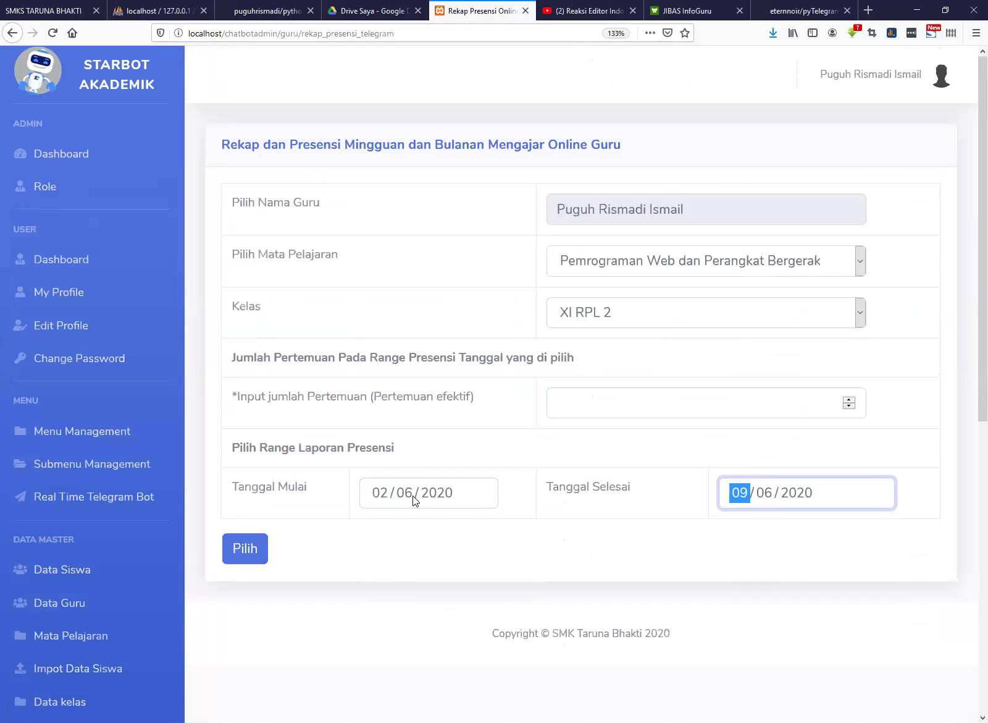
left_click(594, 399)
type("7")
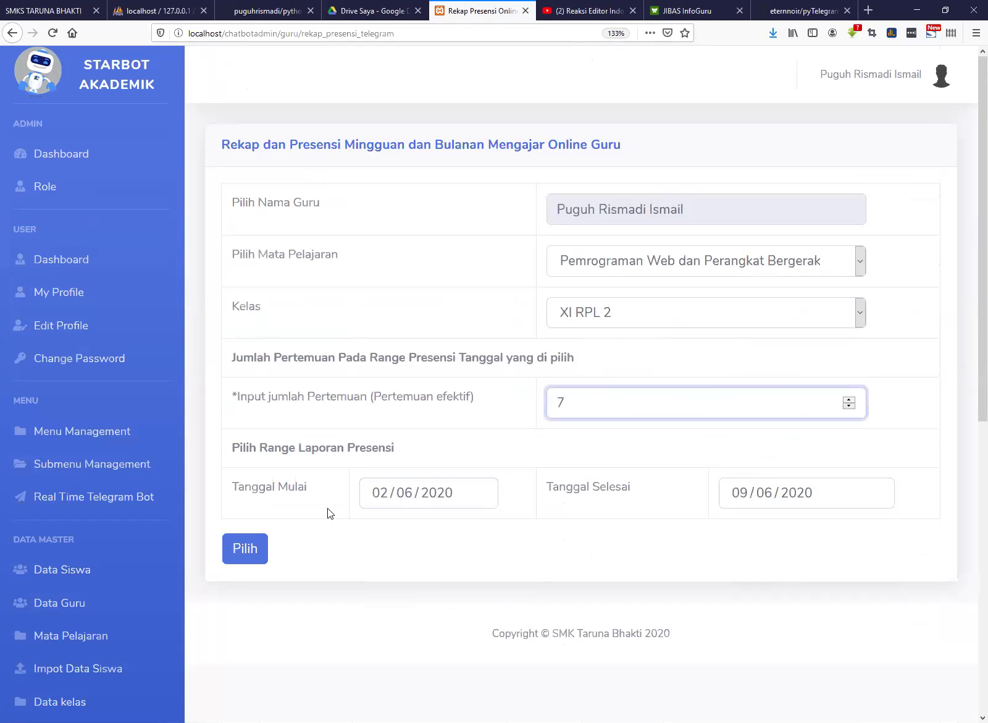
left_click(246, 548)
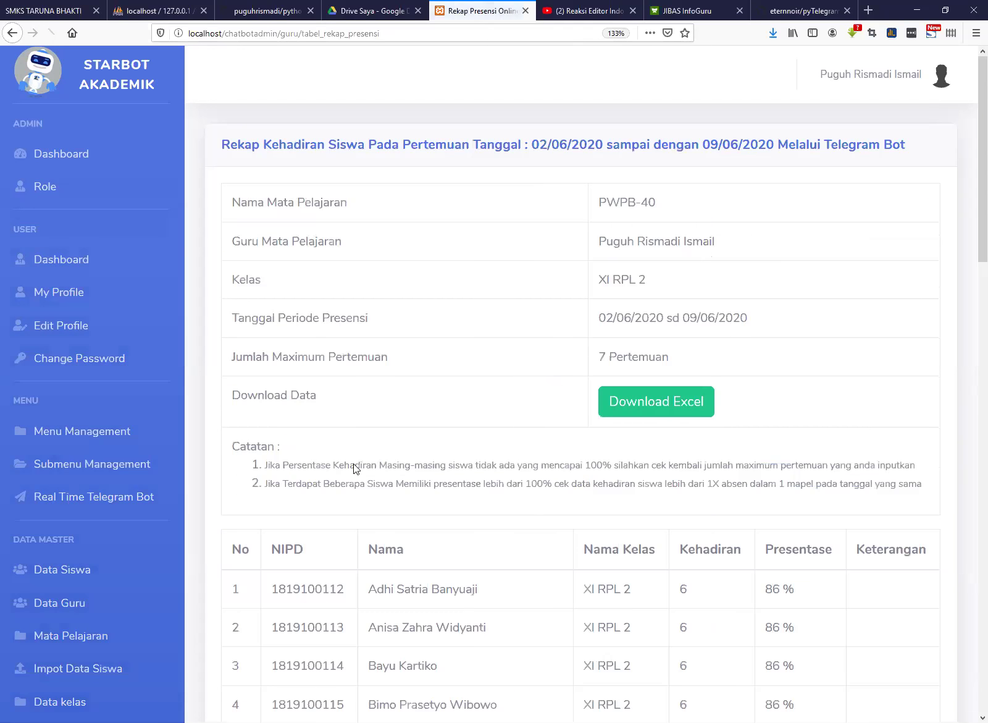
Examine the attendance counts and percentages of all XI RPL 2 students, and return to the recap form.
scroll(354, 463, "down", 5)
scroll(354, 464, "down", 15)
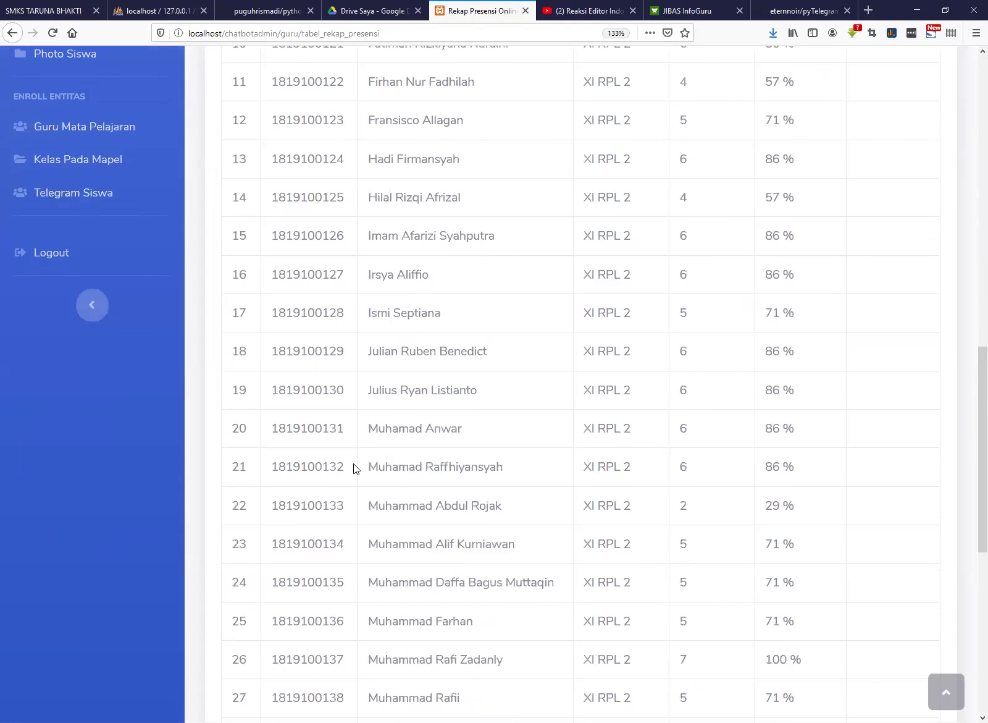
scroll(407, 454, "down", 1)
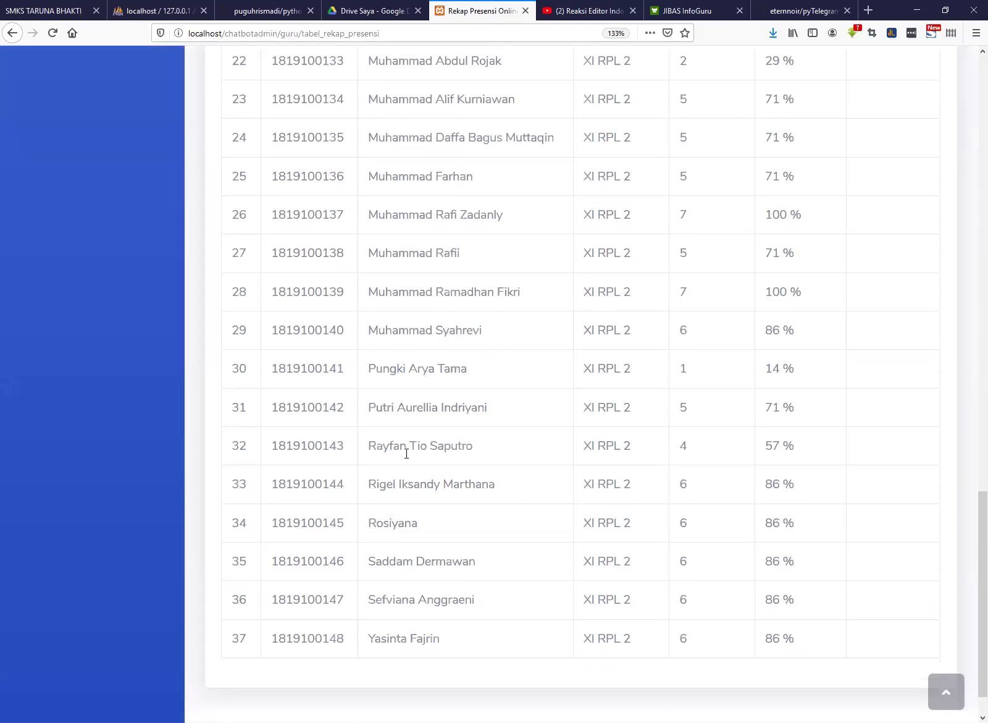
scroll(802, 183, "down", 1)
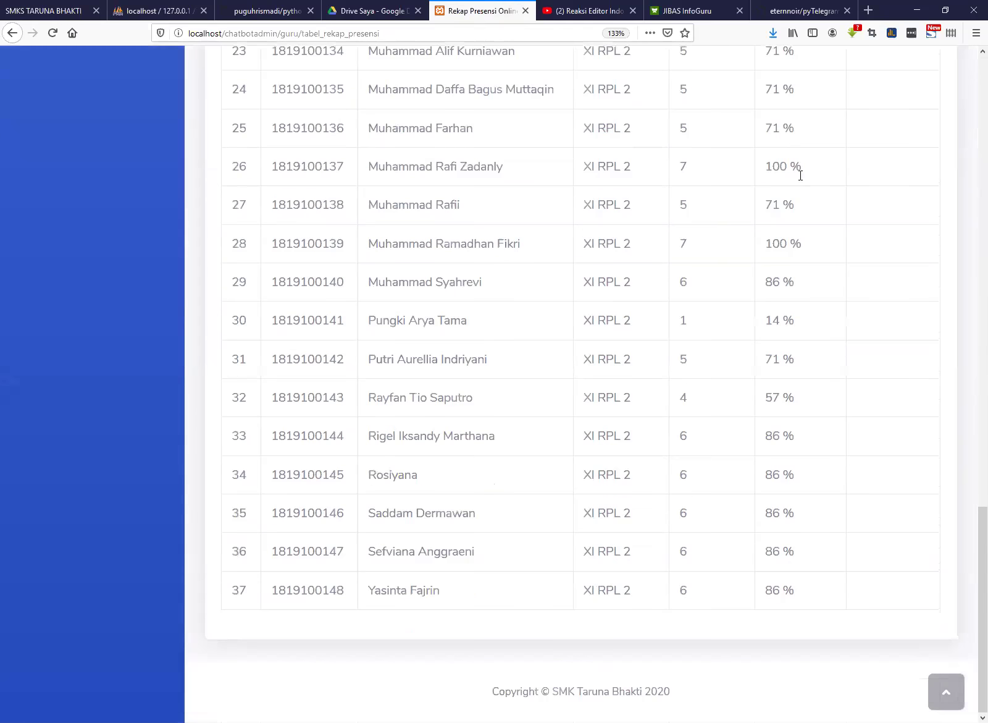
scroll(794, 229, "up", 12)
scroll(776, 235, "up", 6)
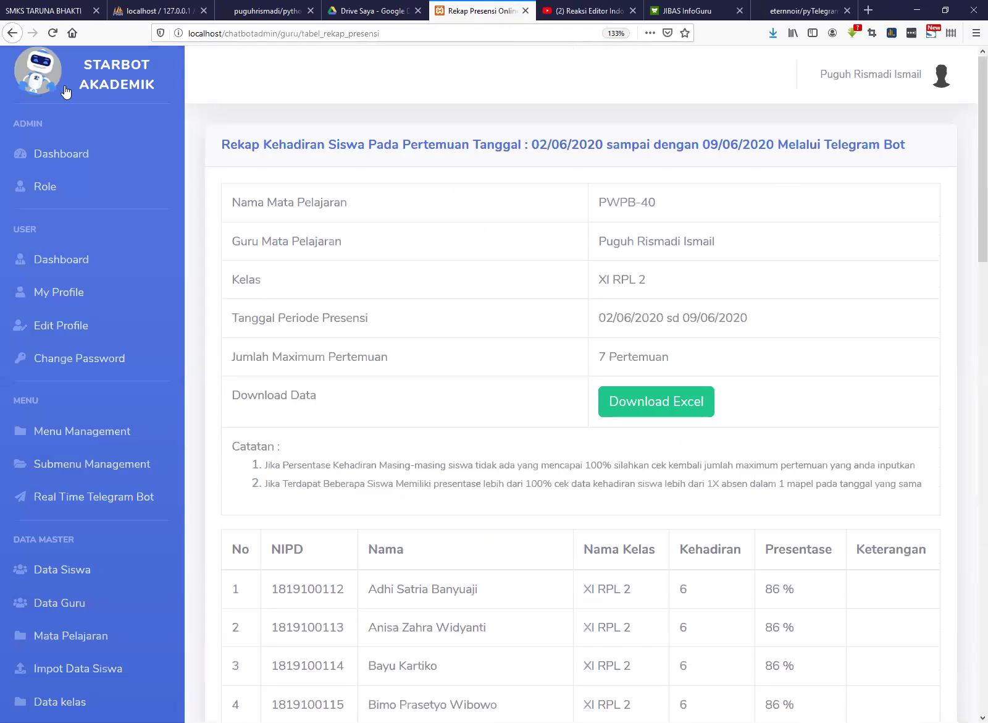
left_click(12, 33)
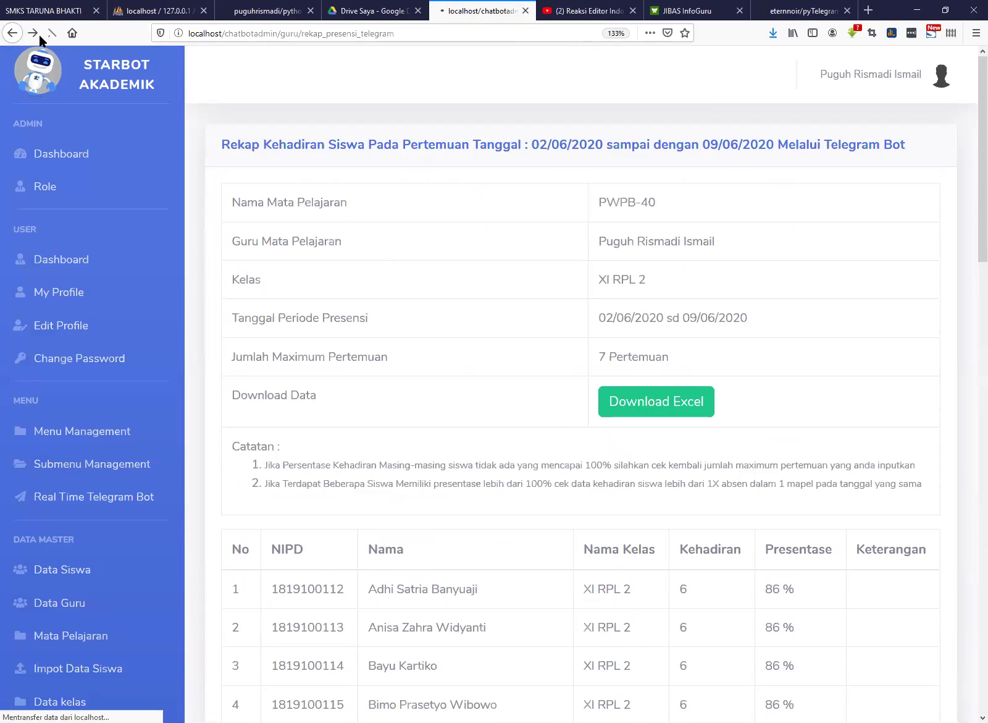
Set the attendance report range from 03/06/2020 to 09/06/2020 in the recap form.
left_click(435, 493)
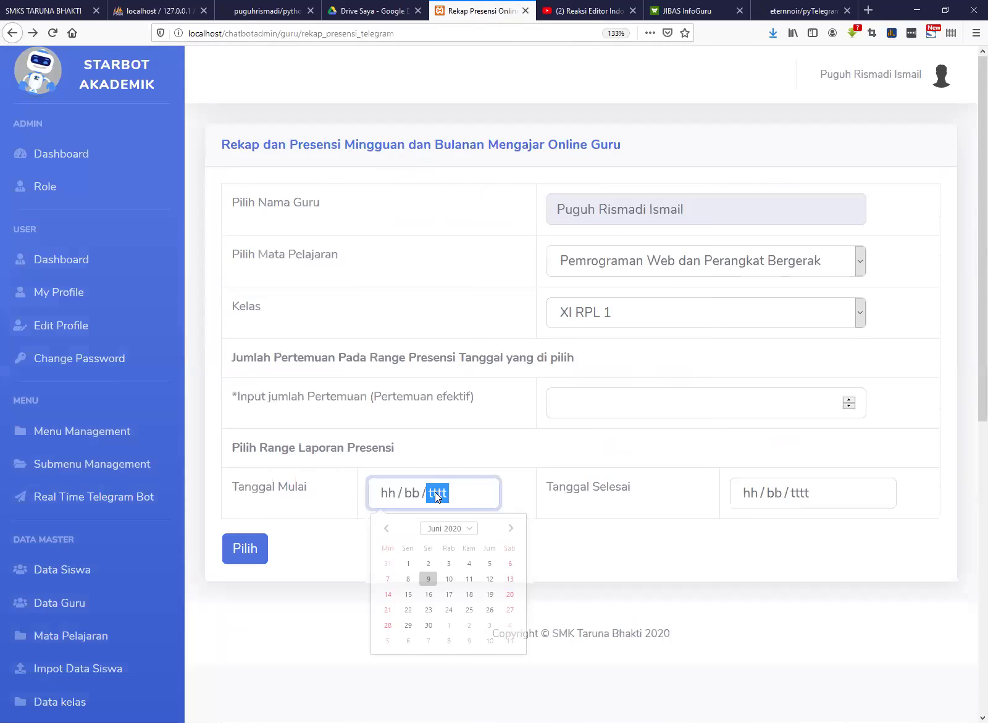
left_click(409, 563)
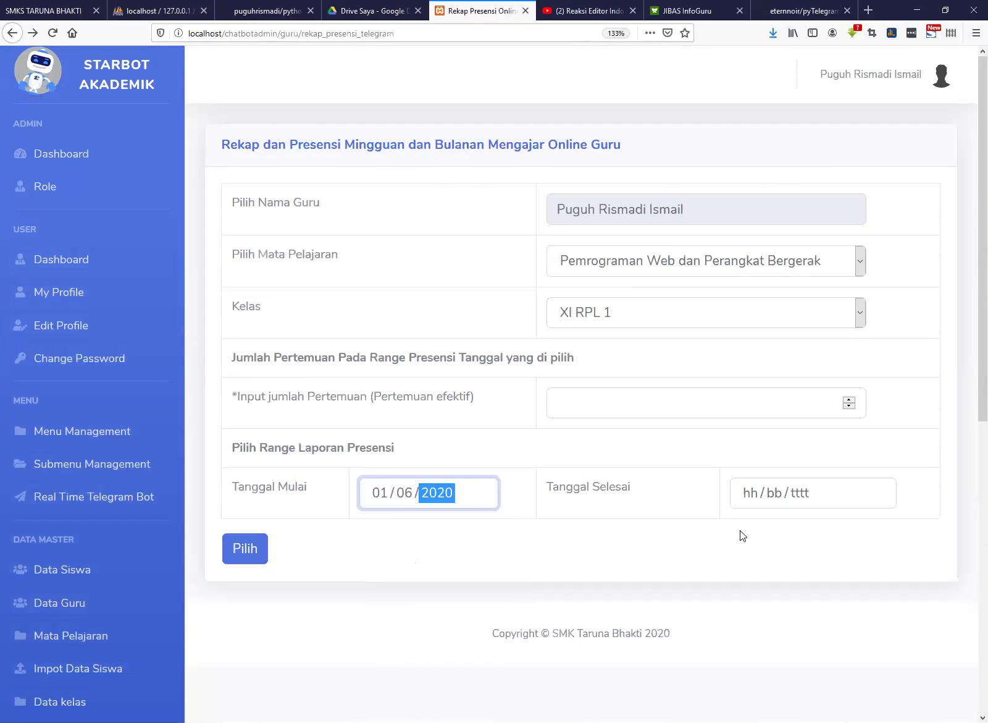
left_click(774, 501)
left_click(789, 582)
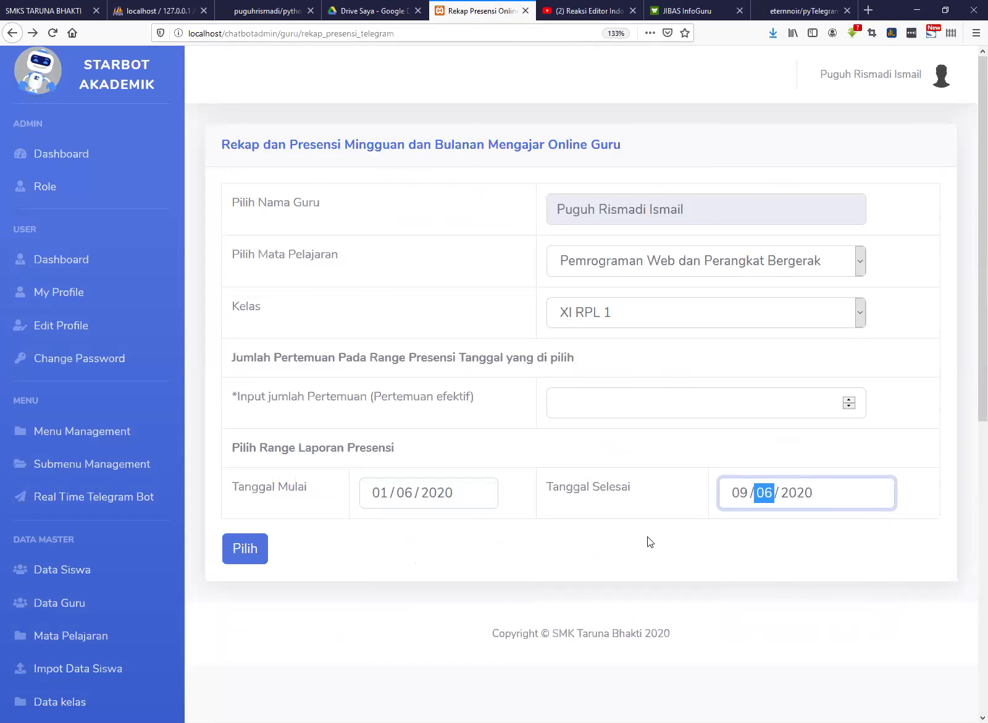
left_click(411, 492)
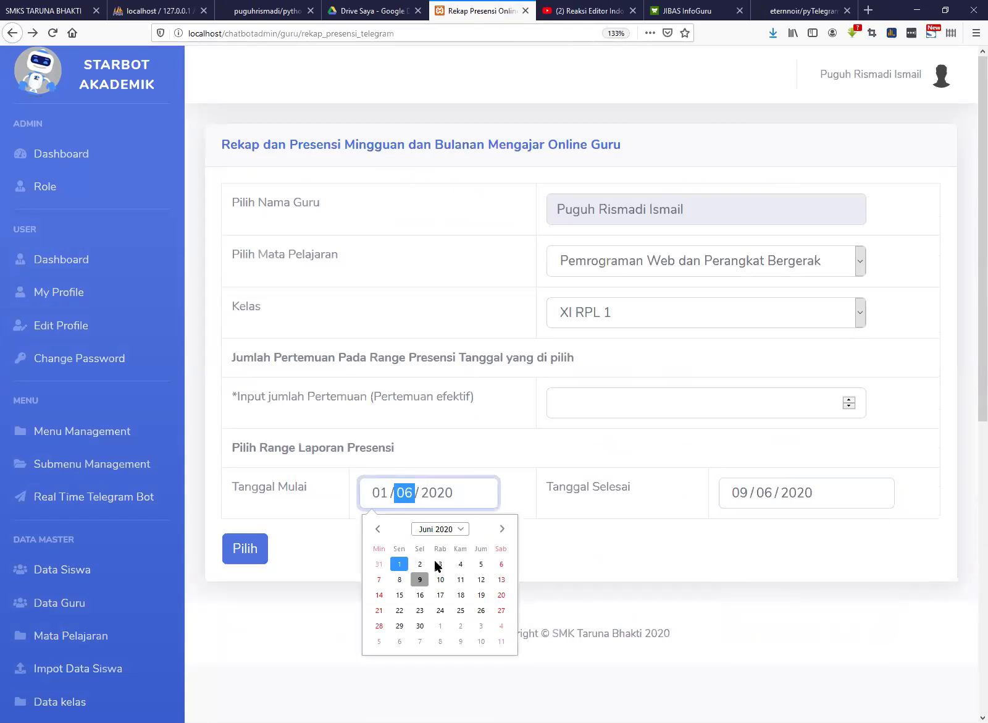
left_click(439, 563)
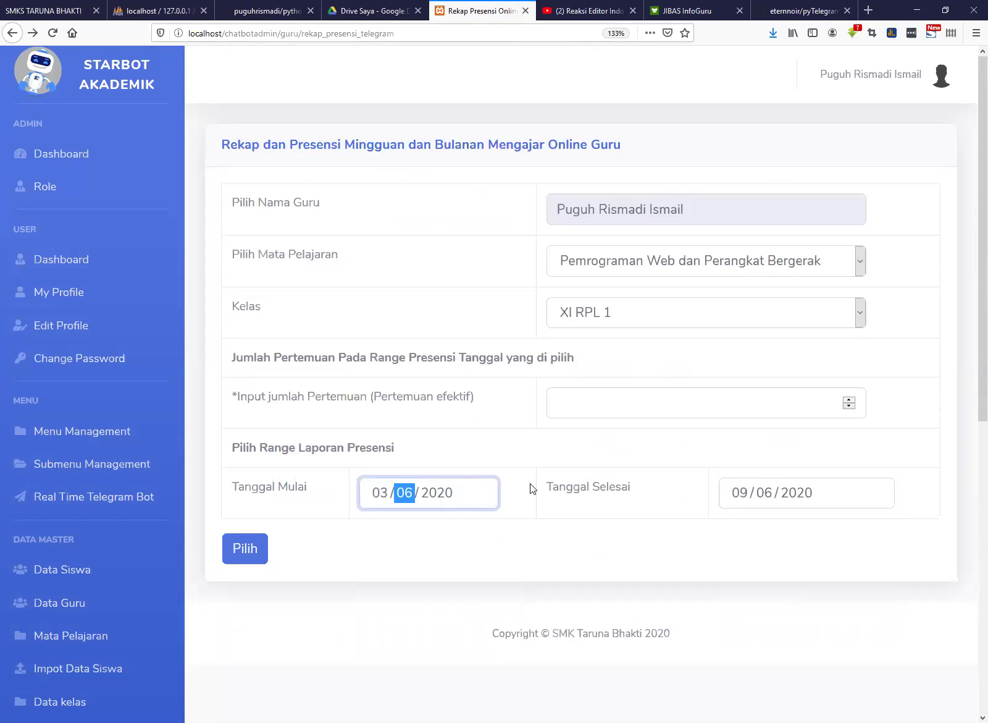
Enter 6 effective meetings and generate the attendance recap for class XI RPL 1.
left_click(591, 406)
type("6")
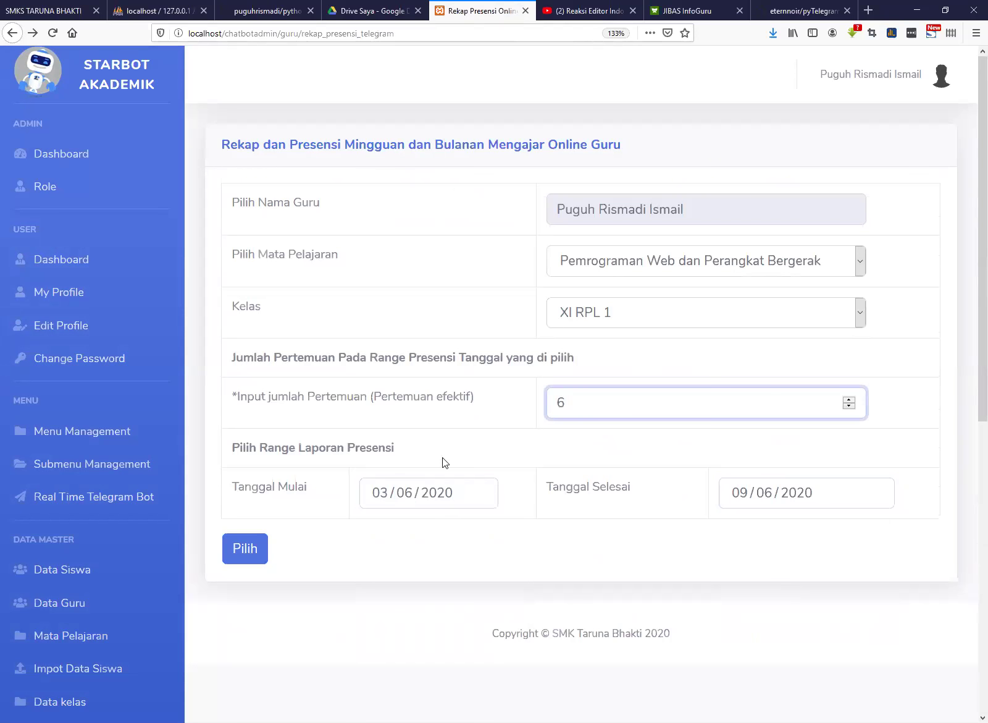
left_click(247, 562)
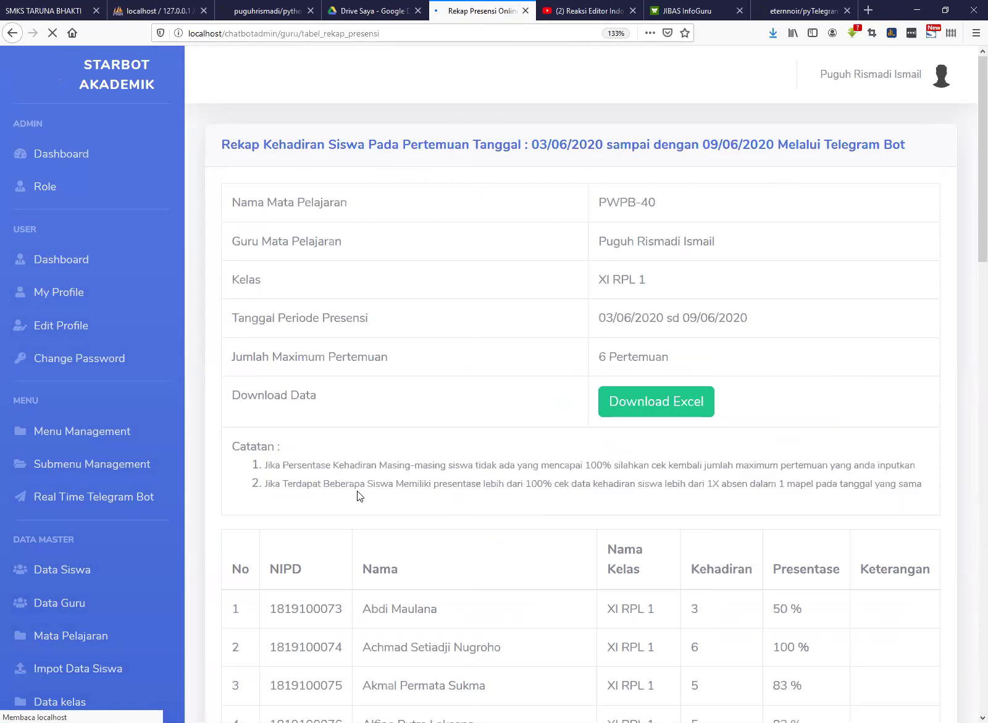
Examine the XI RPL 1 recap's period details, notes, and each student's attendance count and percentage.
scroll(362, 487, "down", 4)
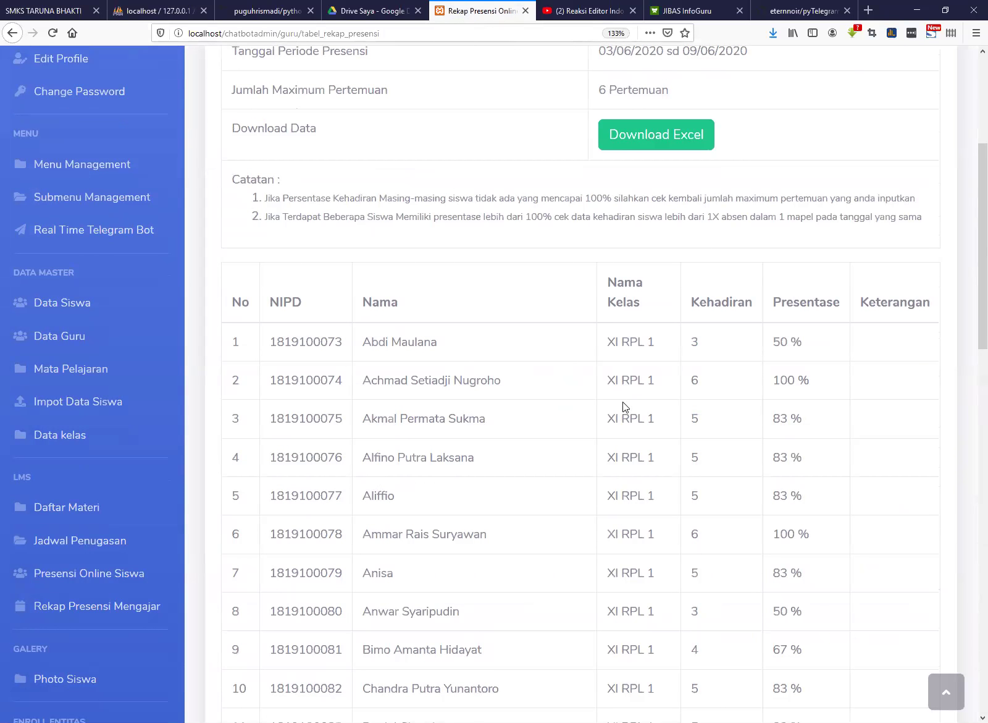
scroll(626, 414, "down", 1)
scroll(625, 419, "down", 3)
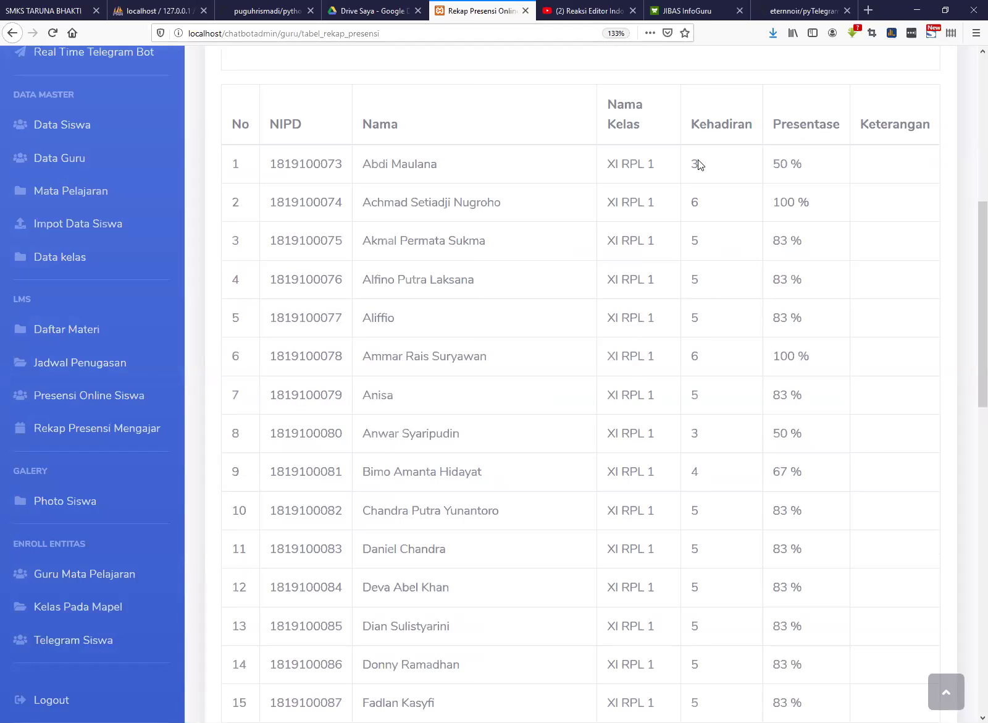
scroll(696, 333, "up", 10)
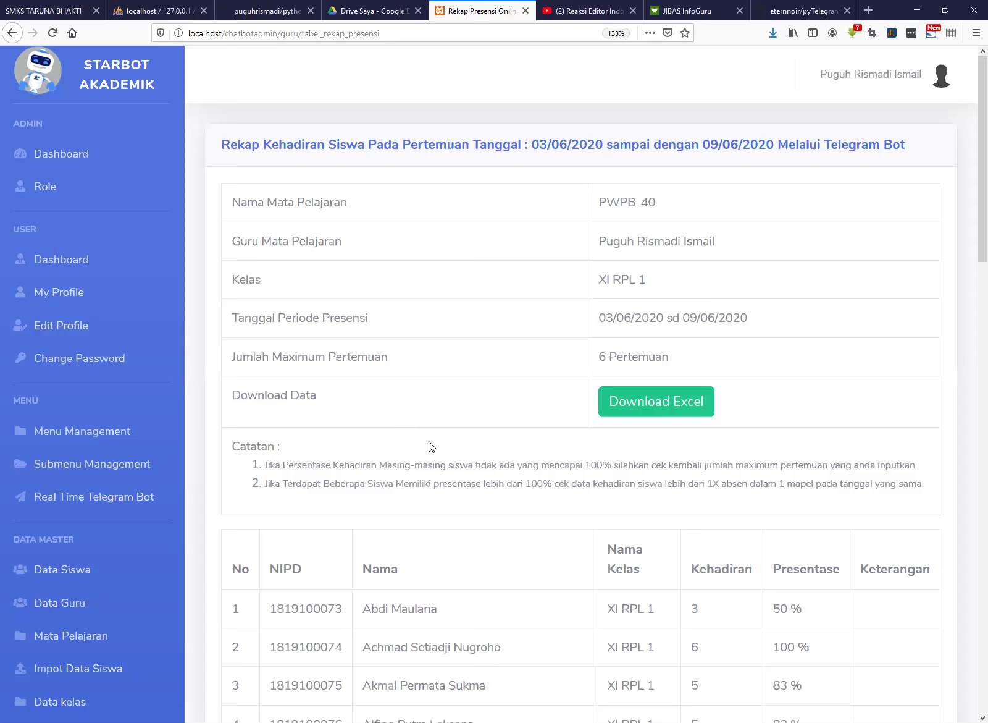
scroll(429, 446, "down", 10)
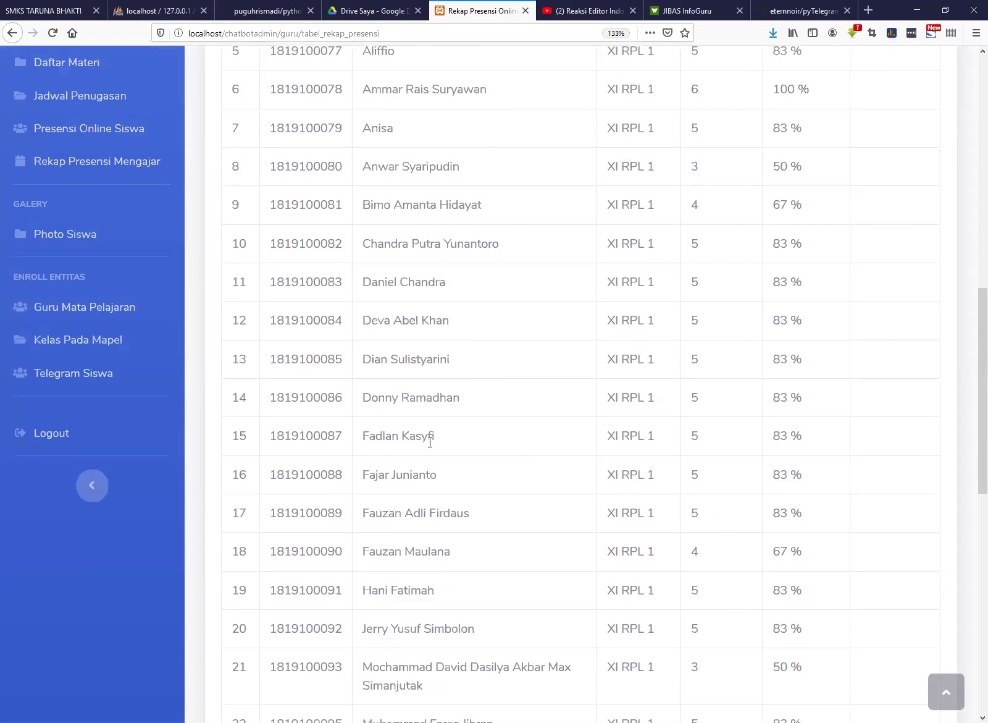
scroll(430, 442, "up", 3)
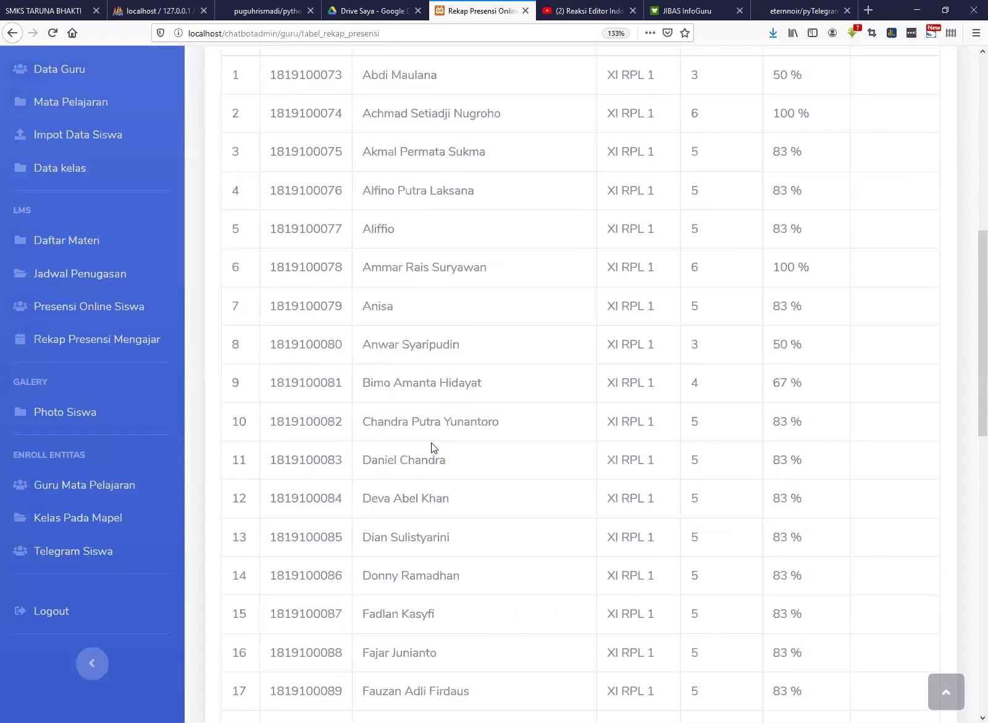